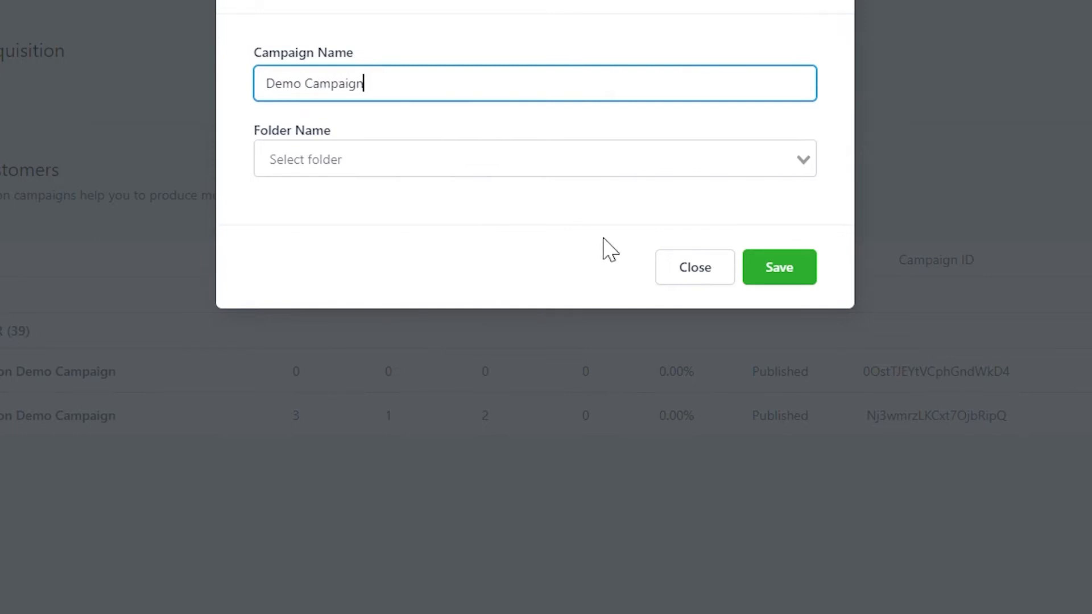
Step: Save the new campaign named Demo Campaign and open its campaign configuration settings
{"action": "left_click", "coordinate": [760, 272]}
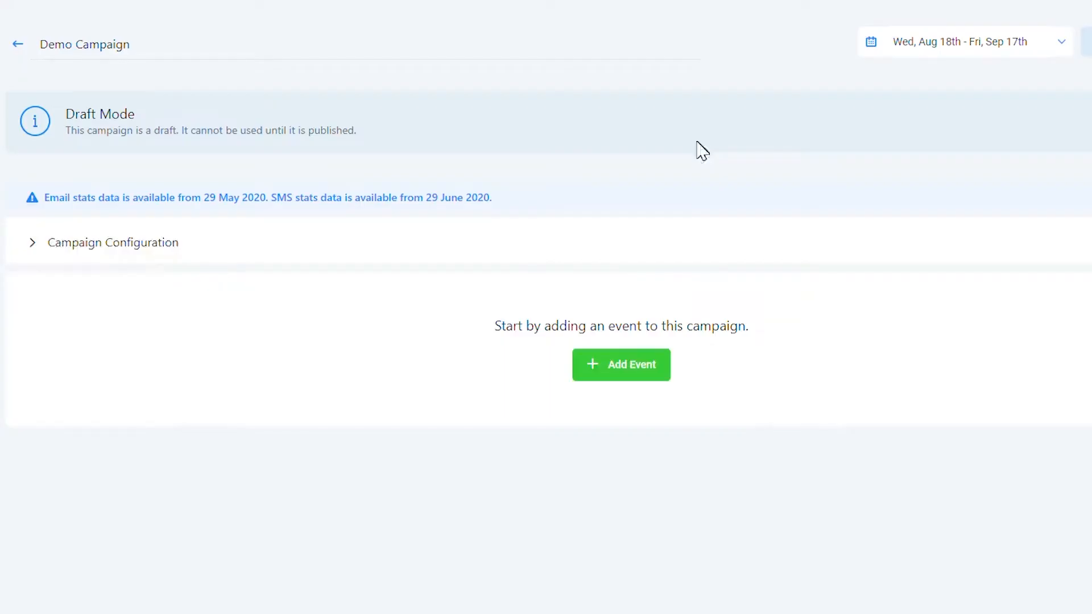
{"action": "left_click", "coordinate": [138, 246]}
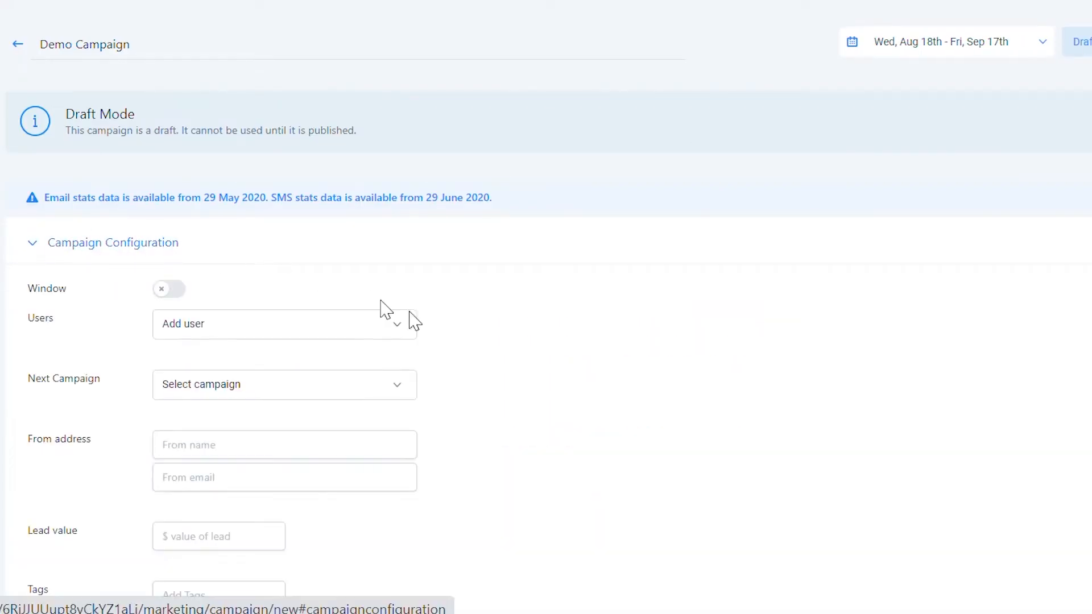
{"action": "scroll", "coordinate": [459, 336], "scroll_direction": "down", "scroll_amount": 8}
{"action": "scroll", "coordinate": [465, 335], "scroll_direction": "up", "scroll_amount": 2}
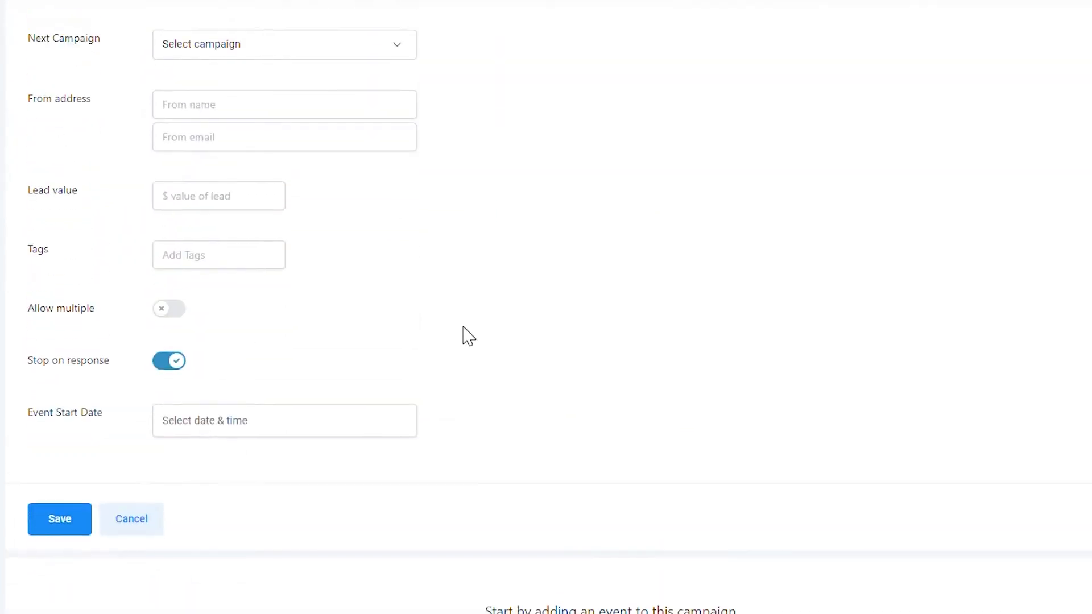
{"action": "scroll", "coordinate": [464, 310], "scroll_direction": "up", "scroll_amount": 2}
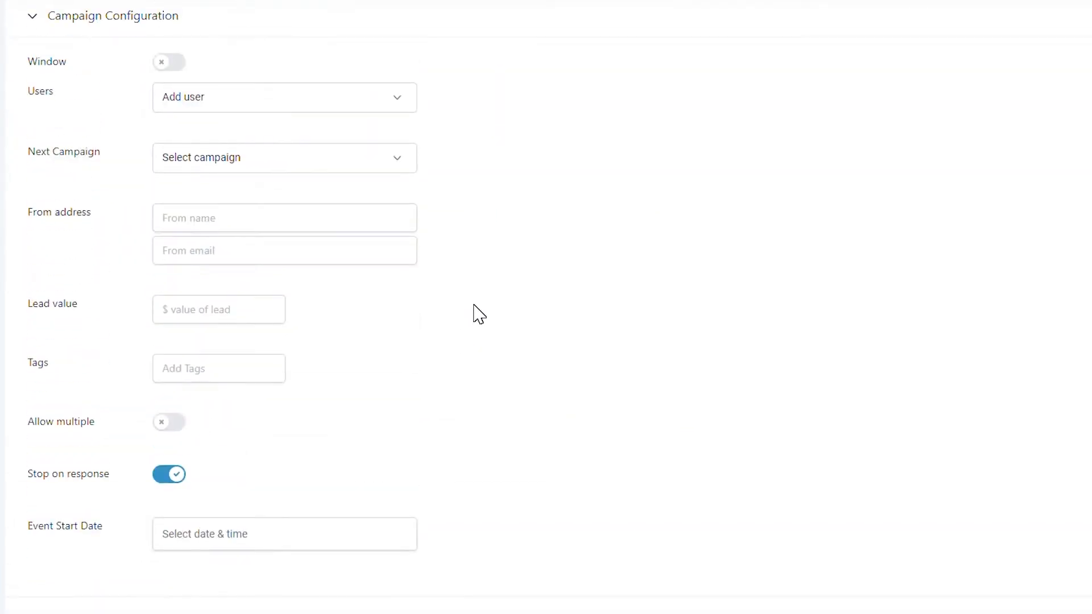
{"action": "scroll", "coordinate": [455, 310], "scroll_direction": "up", "scroll_amount": 2}
Step: Enable the campaign's Window option to examine its condition, included days and times, and disable it again
{"action": "left_click", "coordinate": [176, 181]}
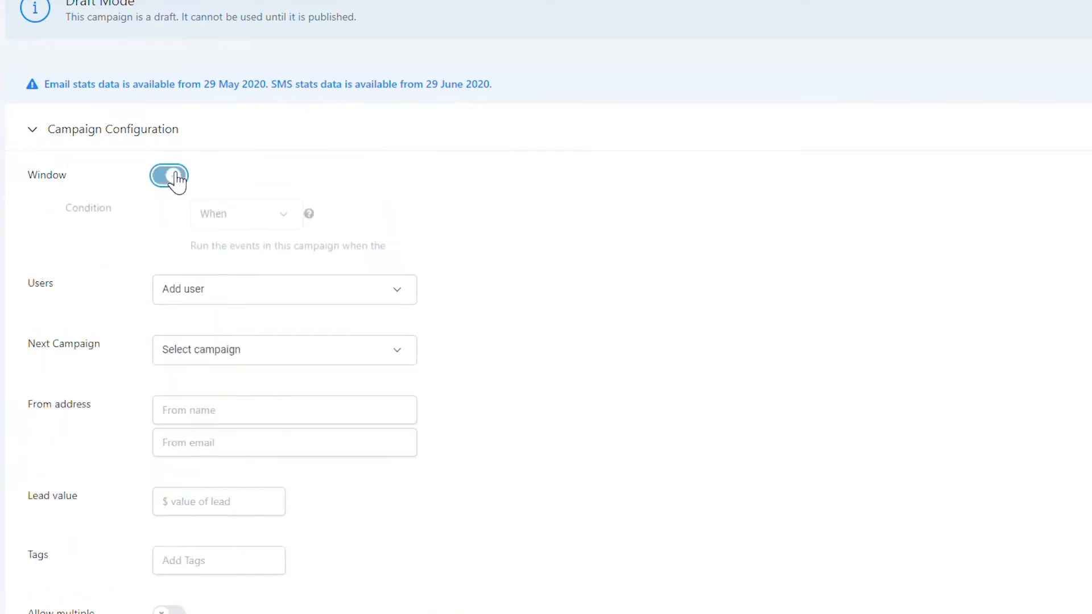
{"action": "left_click", "coordinate": [171, 181]}
{"action": "left_click", "coordinate": [171, 181]}
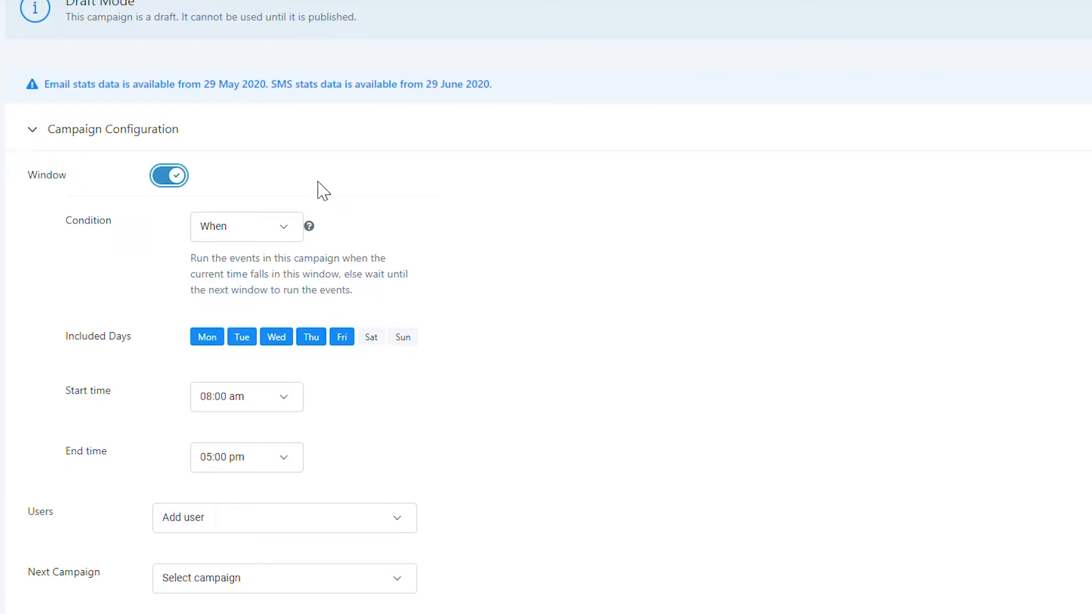
{"action": "left_click", "coordinate": [168, 176]}
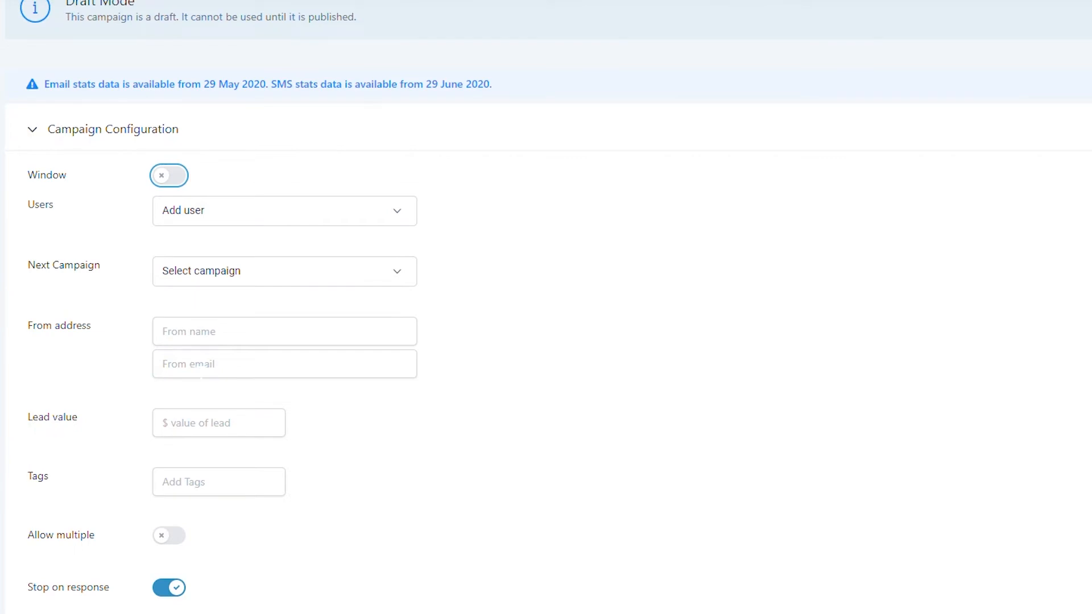
Step: Save the campaign configuration with Allow multiple off and Stop on response on
{"action": "scroll", "coordinate": [200, 373], "scroll_direction": "down", "scroll_amount": 2}
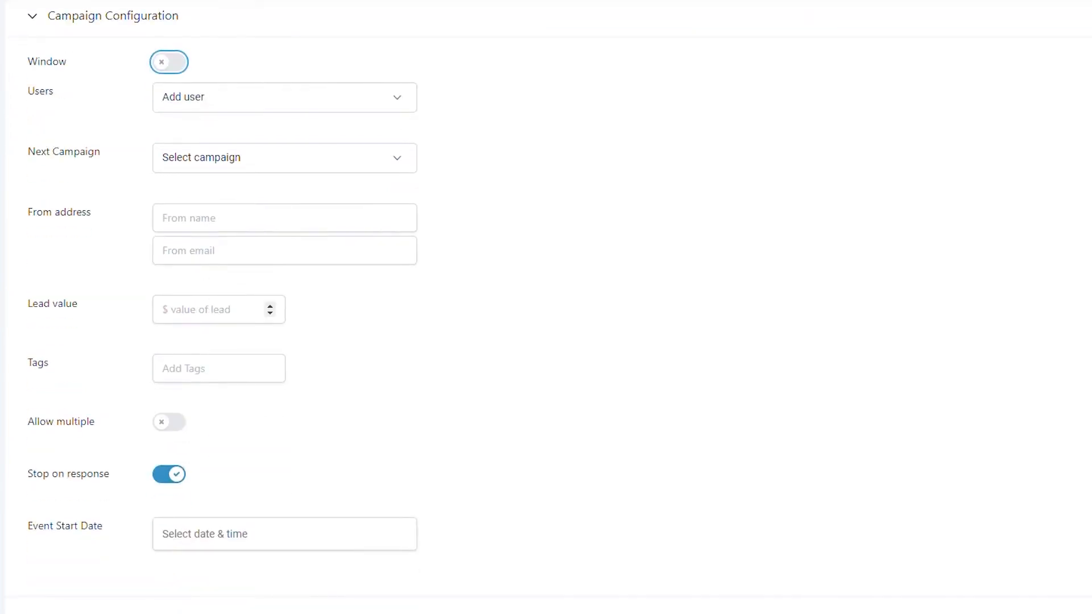
{"action": "scroll", "coordinate": [200, 301], "scroll_direction": "down", "scroll_amount": 2}
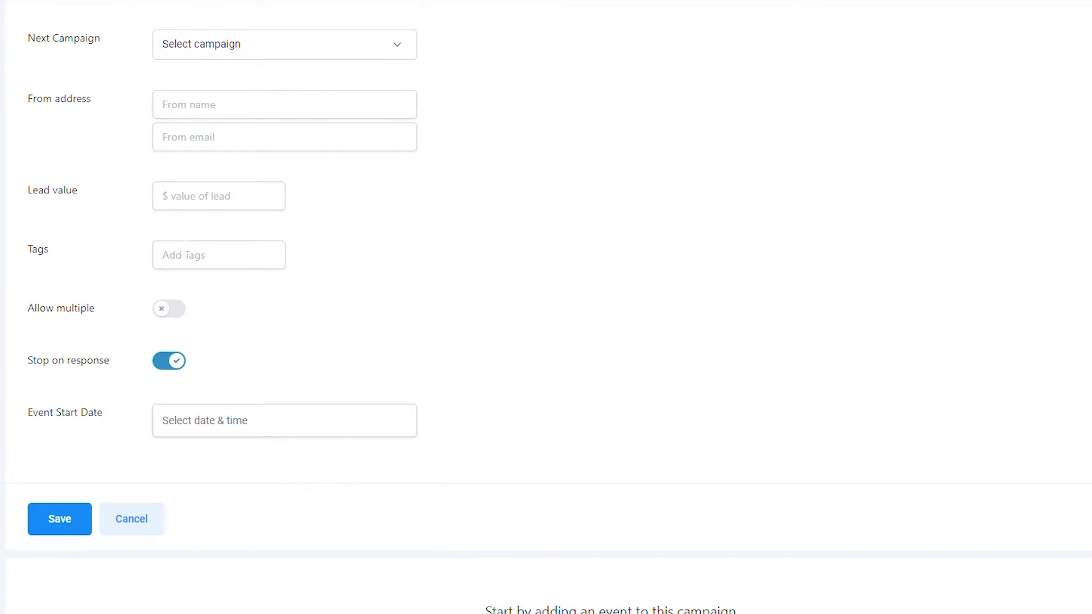
{"action": "left_click", "coordinate": [170, 309]}
{"action": "left_click", "coordinate": [167, 310]}
{"action": "left_click", "coordinate": [174, 368]}
{"action": "left_click", "coordinate": [174, 367]}
{"action": "left_click", "coordinate": [56, 521]}
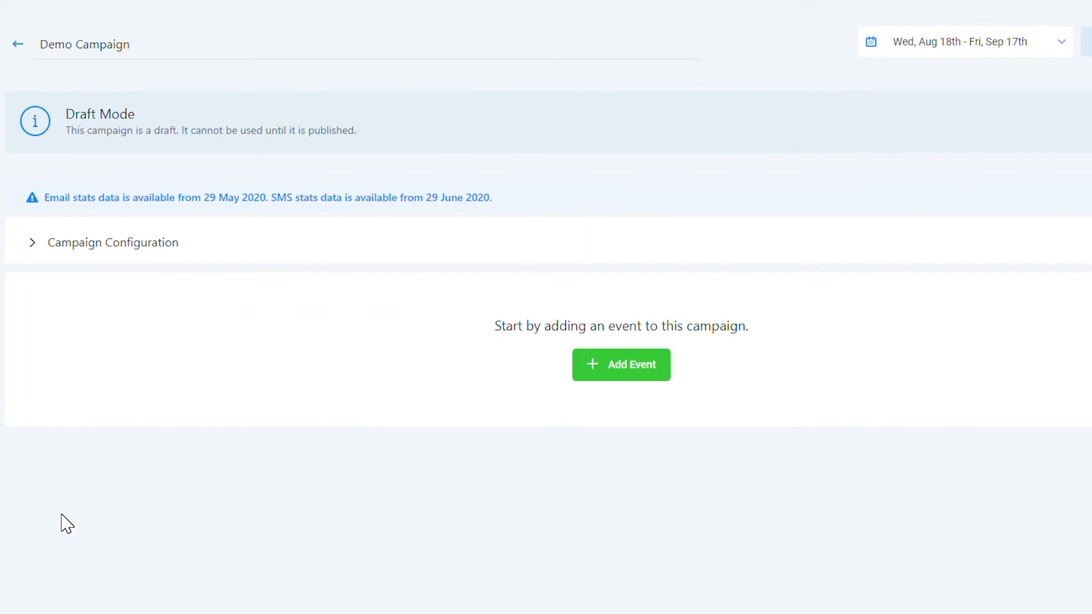
Step: Add an SMS event to the campaign with the message text "test" and save it
{"action": "left_click", "coordinate": [619, 378]}
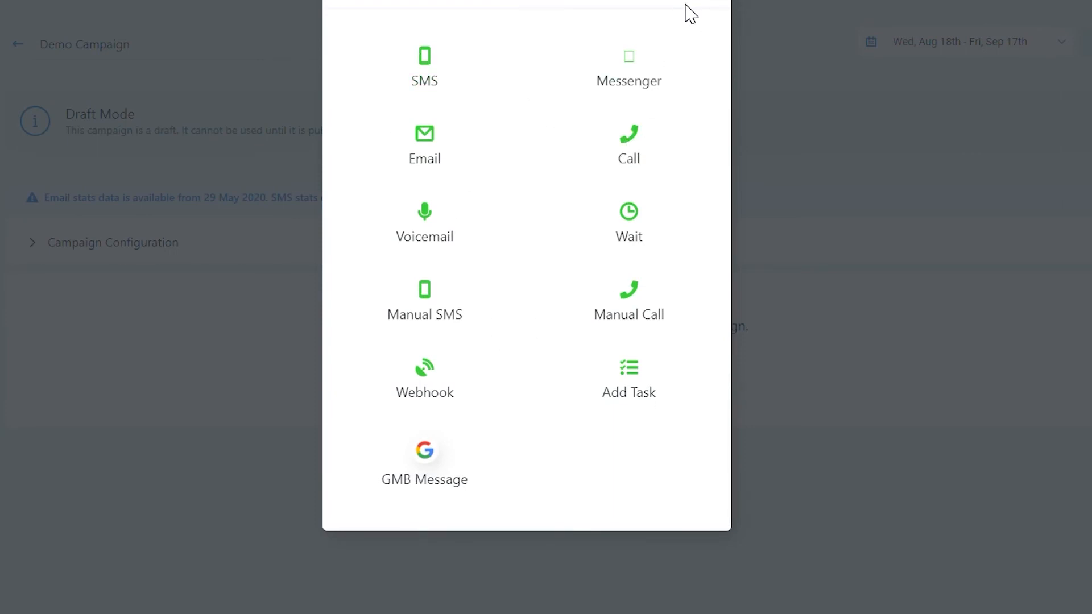
{"action": "left_click", "coordinate": [422, 73]}
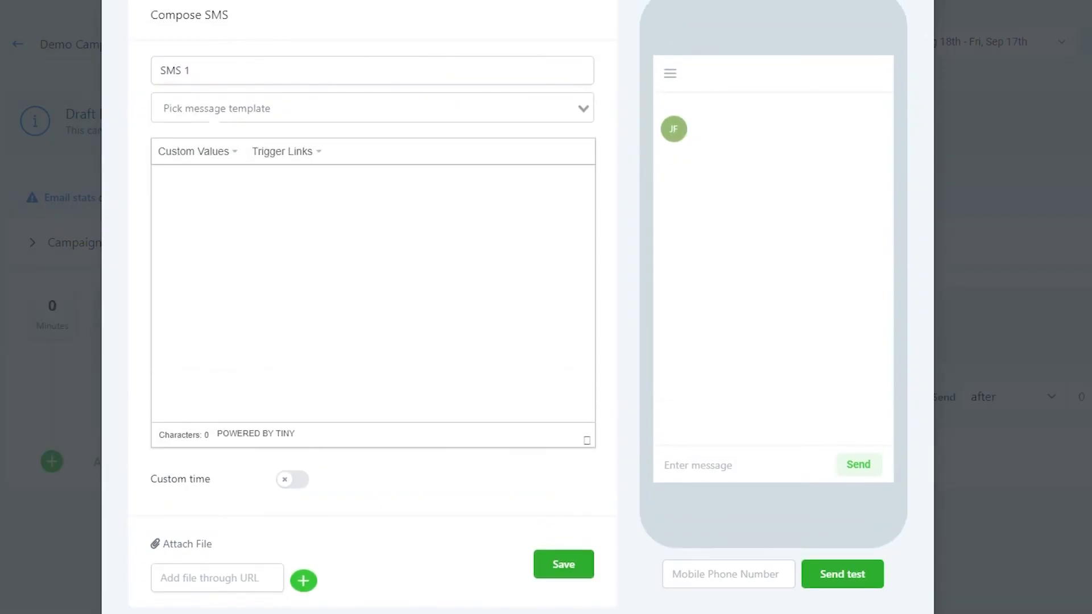
{"action": "left_click", "coordinate": [197, 217]}
{"action": "type", "text": "test"}
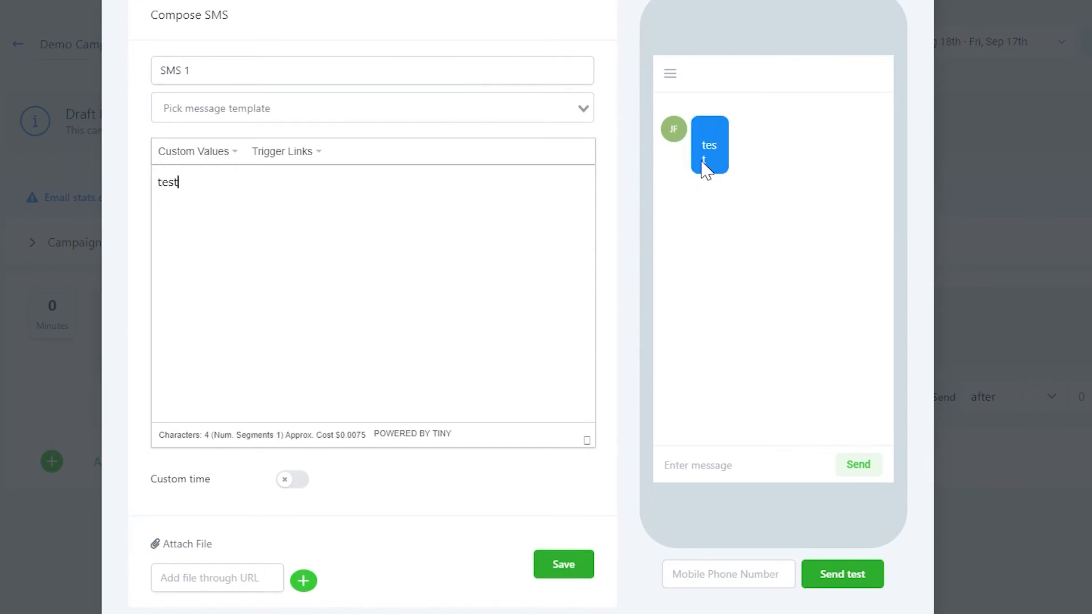
{"action": "left_click", "coordinate": [551, 563]}
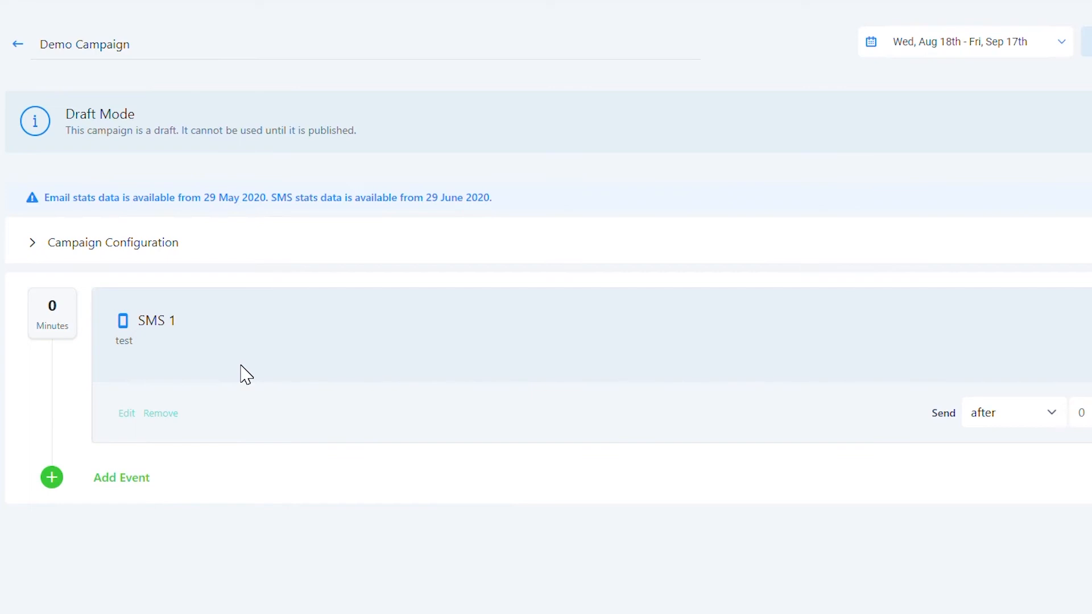
Step: Review the SMS event's send timing options and the Event Start Date setting in the campaign configuration
{"action": "left_click", "coordinate": [1040, 420]}
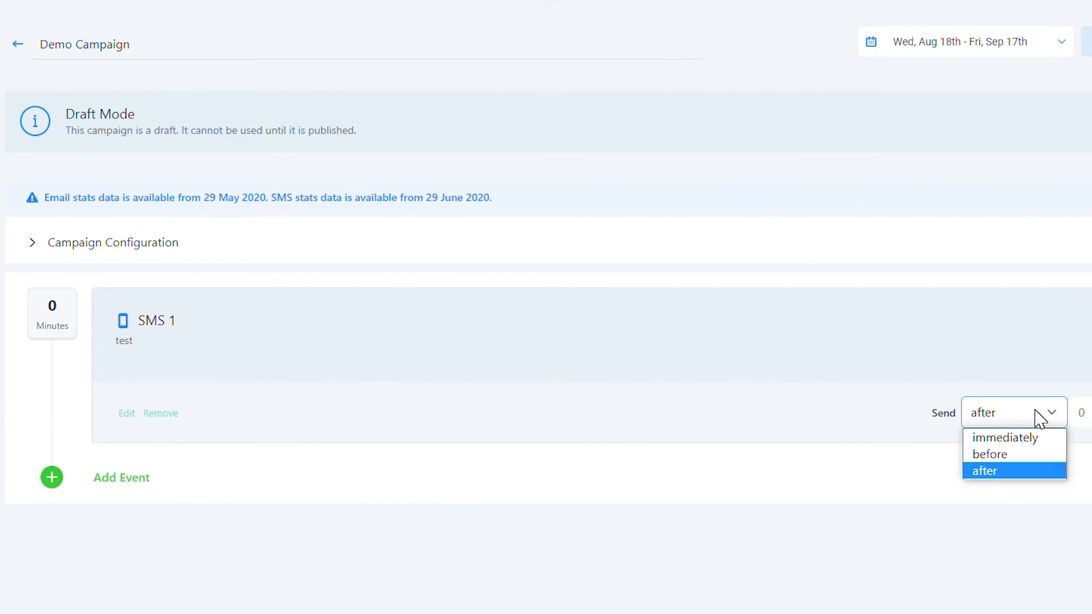
{"action": "left_click", "coordinate": [1040, 419]}
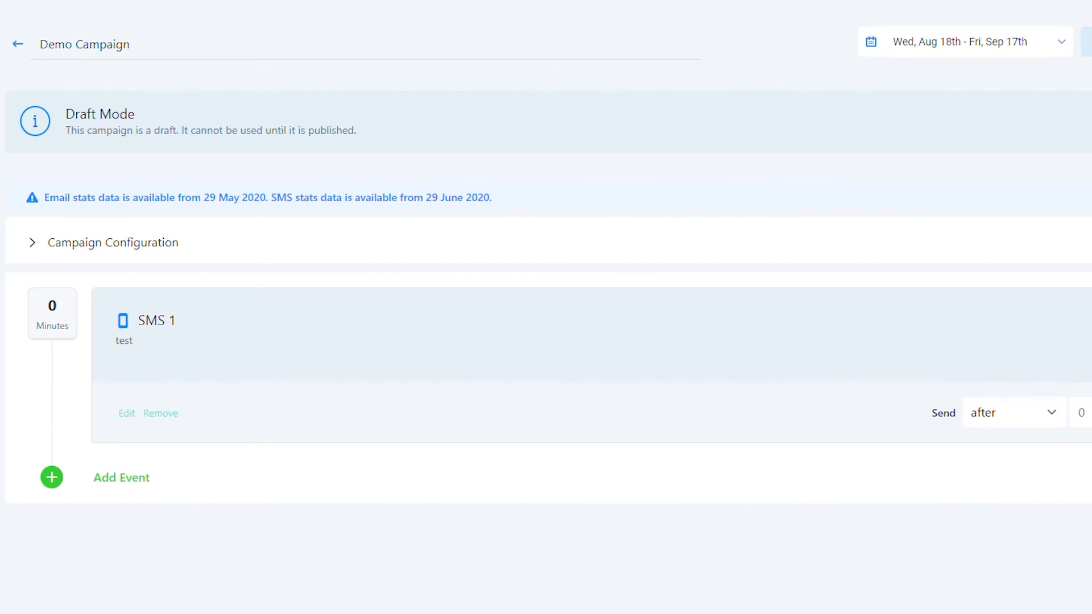
{"action": "left_click", "coordinate": [93, 246]}
{"action": "scroll", "coordinate": [171, 364], "scroll_direction": "down", "scroll_amount": 10}
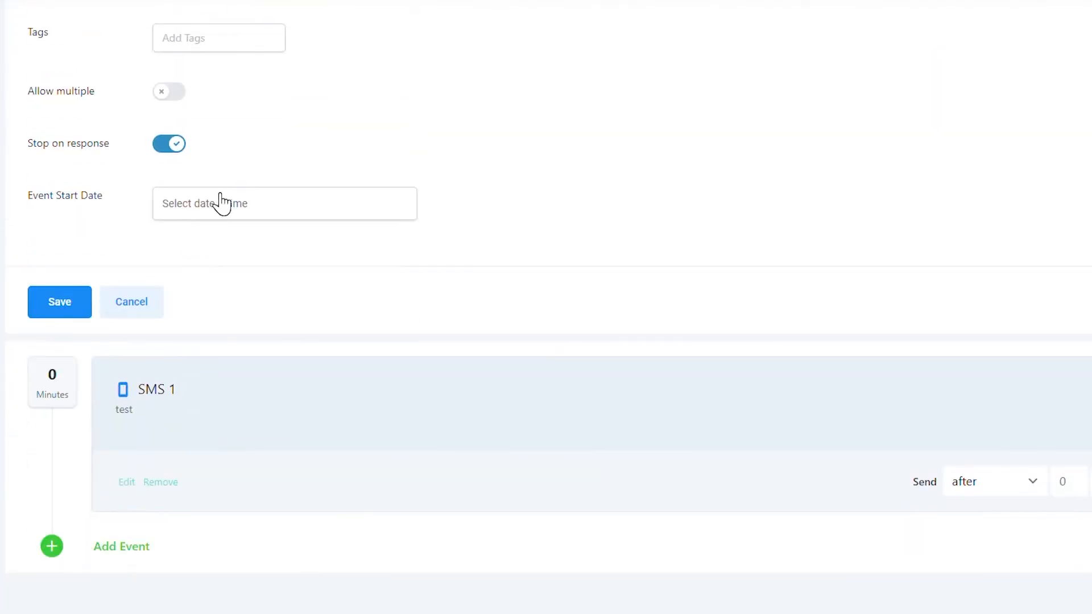
{"action": "scroll", "coordinate": [195, 268], "scroll_direction": "up", "scroll_amount": 10}
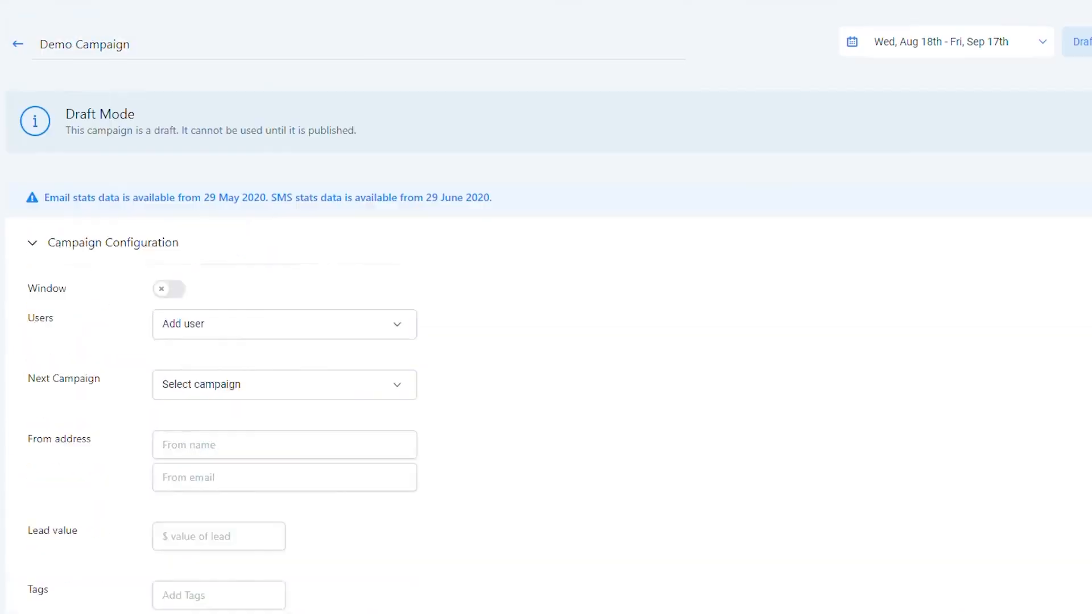
{"action": "left_click", "coordinate": [77, 243]}
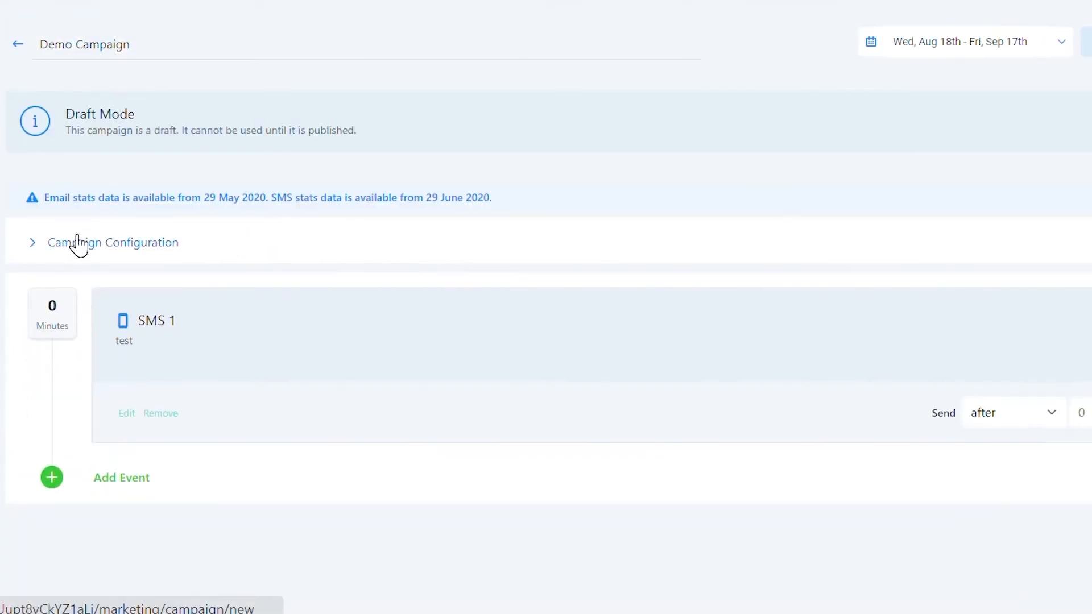
Step: Add an email event with the subject "Test" and the body text "test", and save it
{"action": "left_click", "coordinate": [108, 479]}
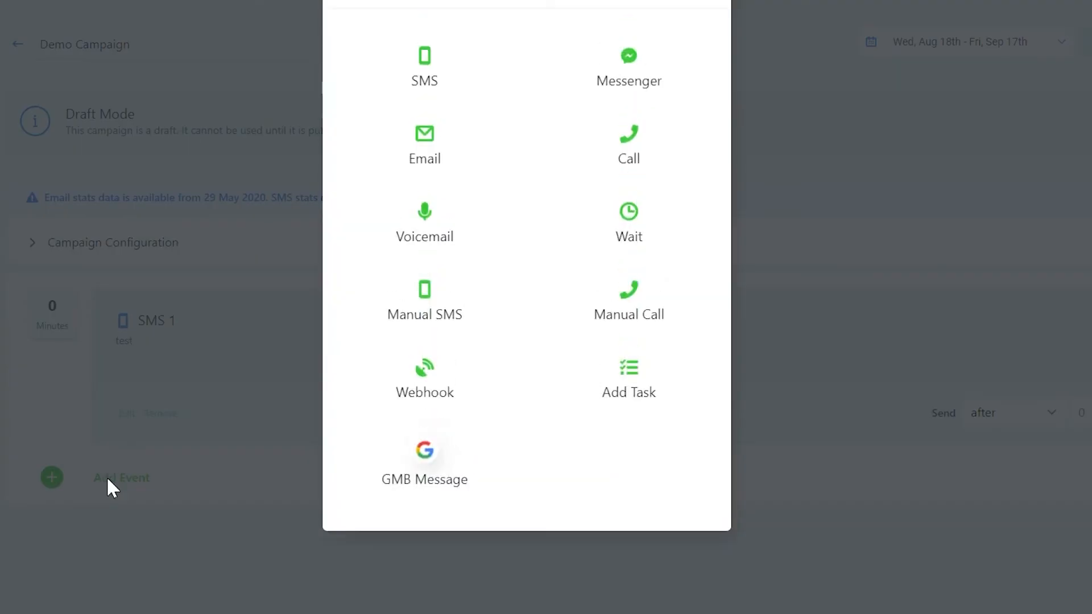
{"action": "left_click", "coordinate": [425, 145]}
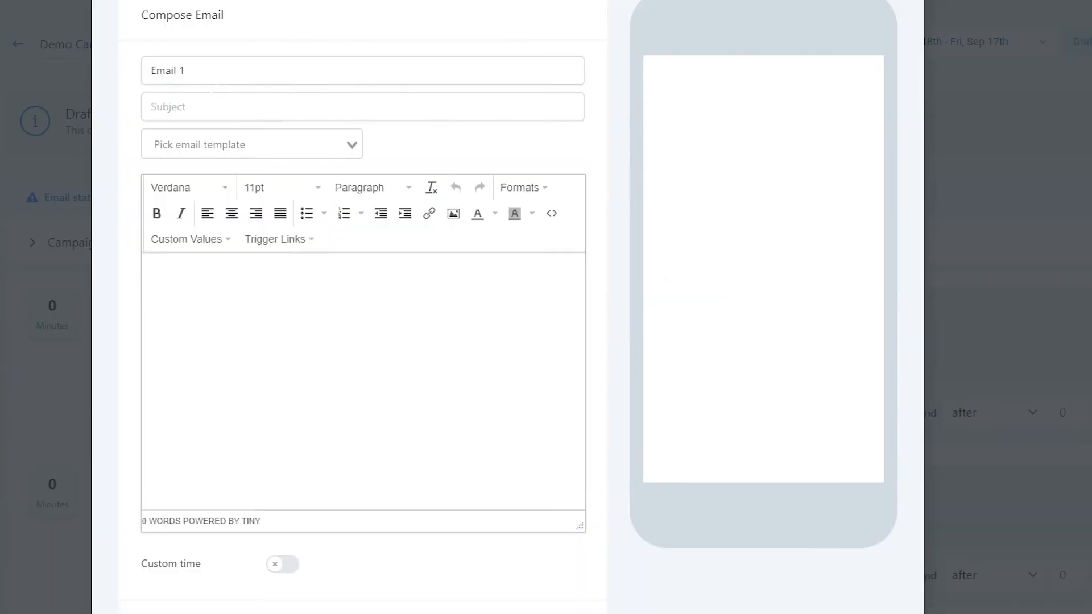
{"action": "left_click", "coordinate": [211, 107]}
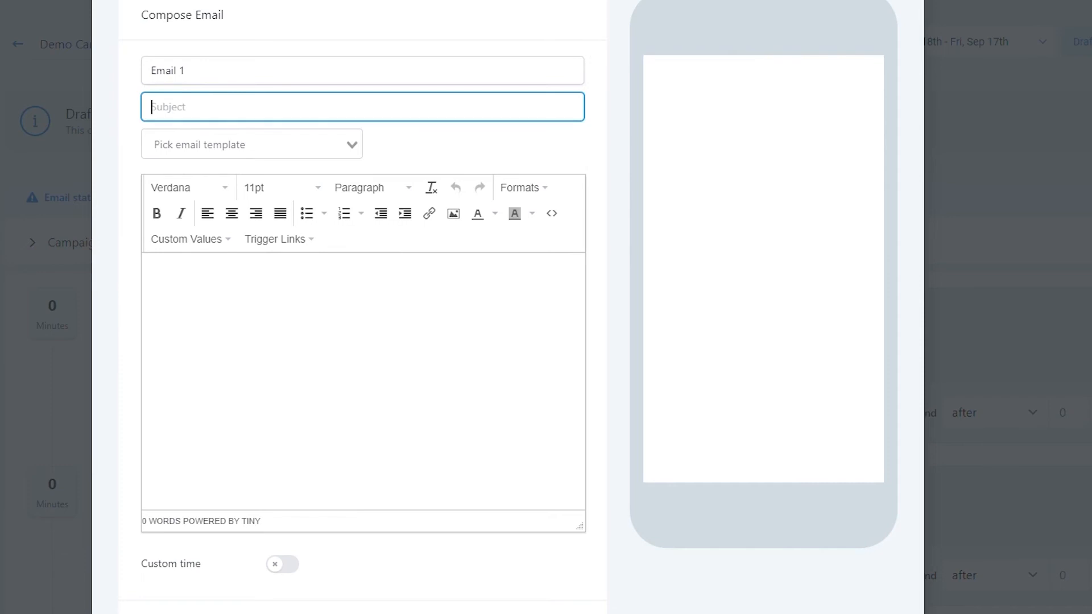
{"action": "type", "text": "Test"}
{"action": "left_click", "coordinate": [215, 299]}
{"action": "type", "text": "test"}
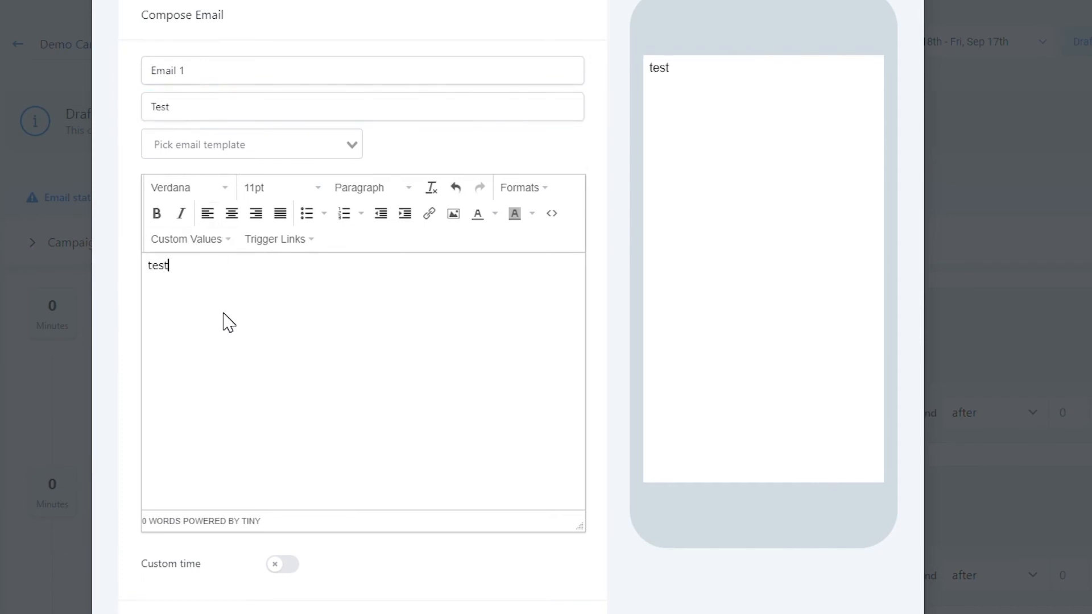
{"action": "scroll", "coordinate": [342, 409], "scroll_direction": "down", "scroll_amount": 5}
{"action": "left_click", "coordinate": [565, 370]}
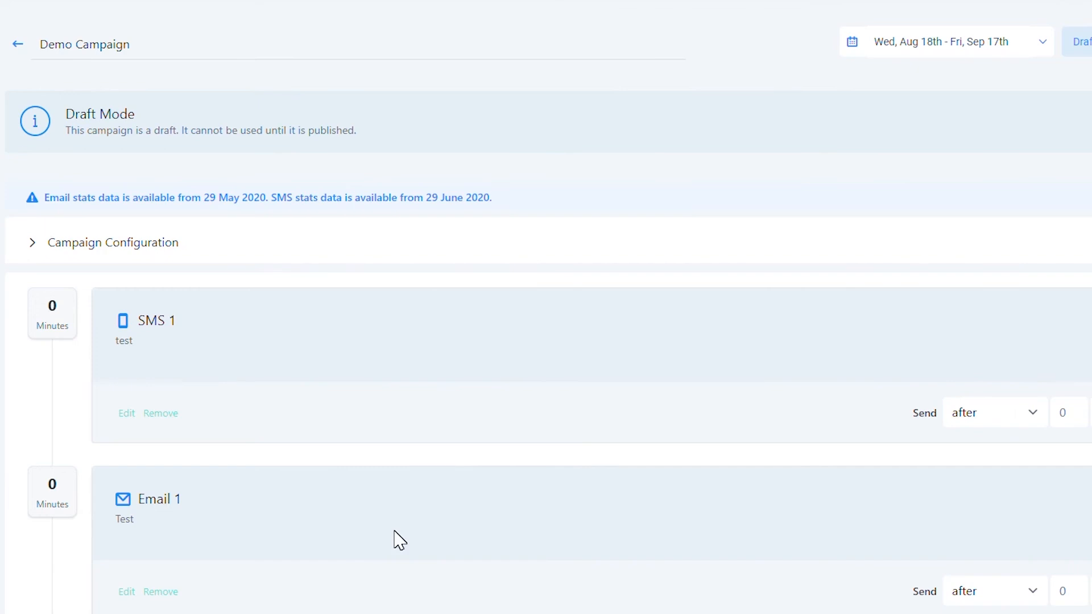
Step: Set the Email 1 event to send after 10 days
{"action": "scroll", "coordinate": [401, 539], "scroll_direction": "down", "scroll_amount": 2}
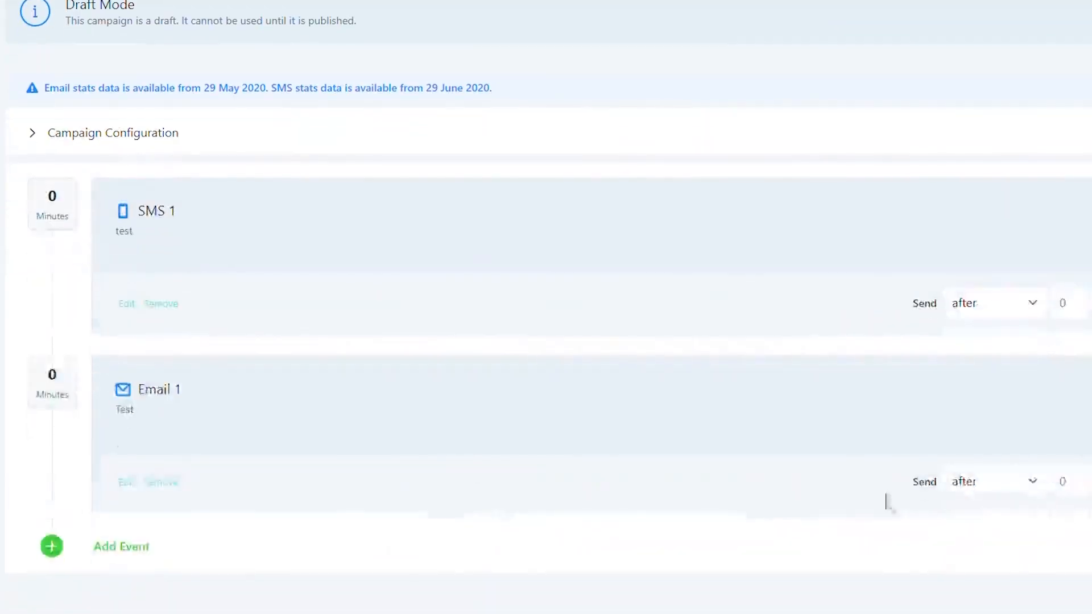
{"action": "left_click", "coordinate": [992, 498]}
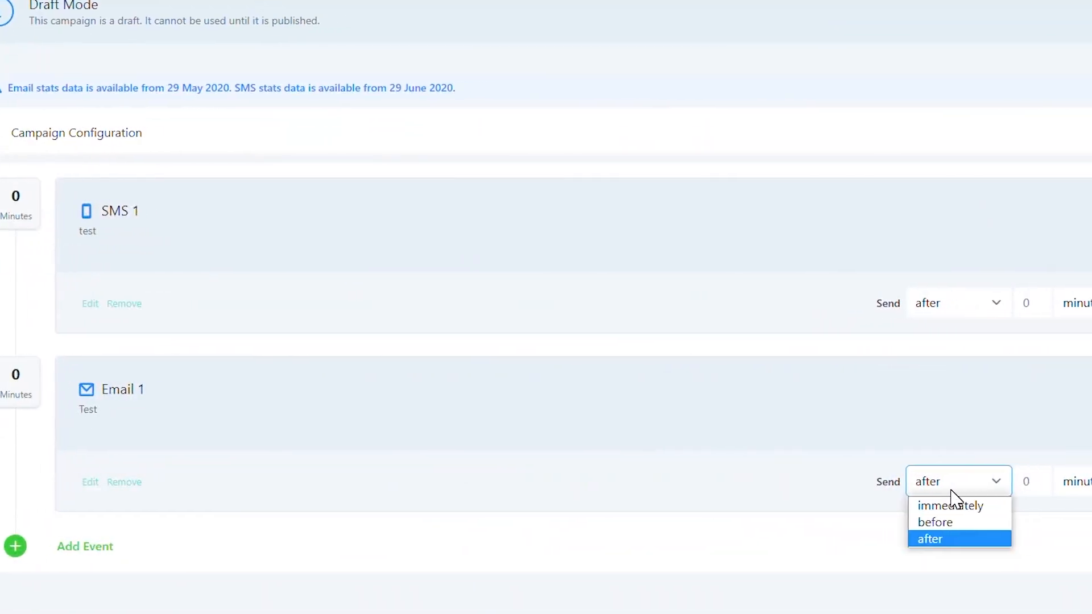
{"action": "left_click", "coordinate": [989, 506]}
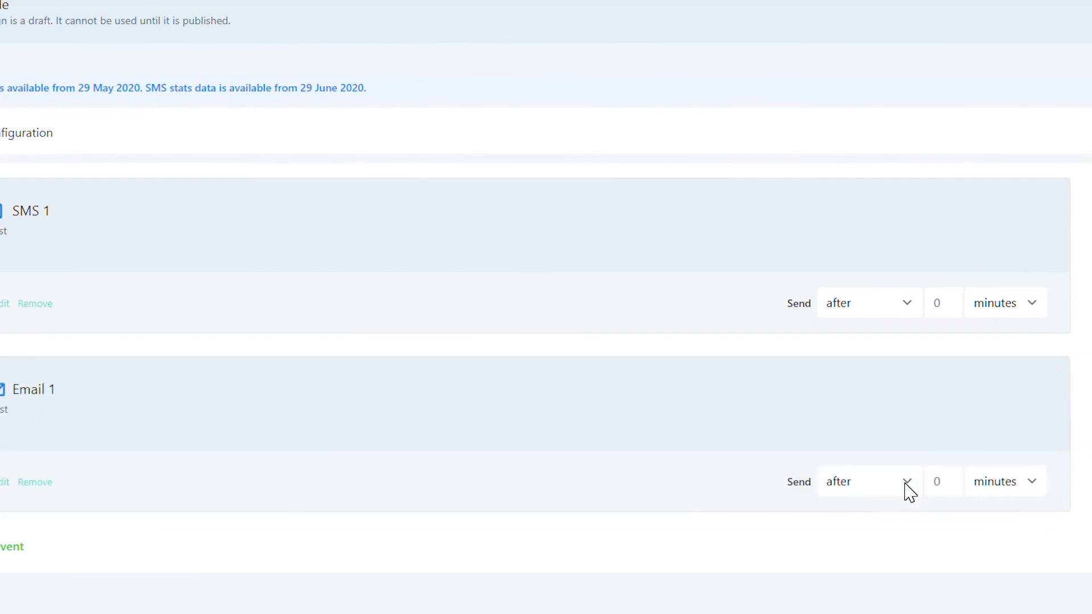
{"action": "left_click", "coordinate": [940, 481]}
{"action": "key", "text": "BackSpace"}
{"action": "type", "text": "10"}
{"action": "left_click", "coordinate": [997, 491]}
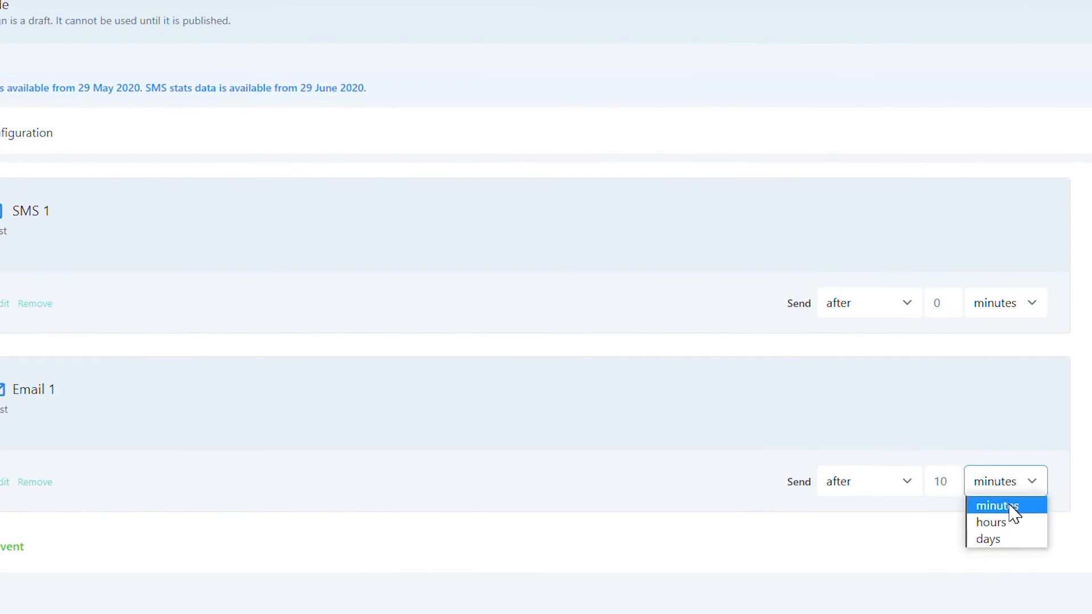
{"action": "left_click", "coordinate": [994, 540]}
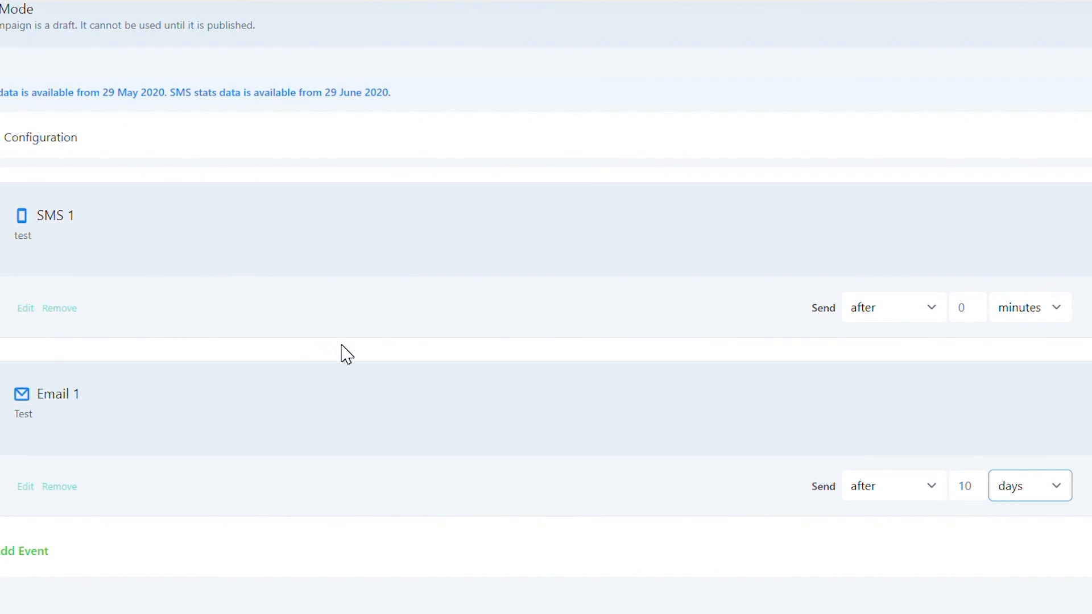
Step: Change the campaign's status from Draft to Published
{"action": "scroll", "coordinate": [853, 153], "scroll_direction": "up", "scroll_amount": 2}
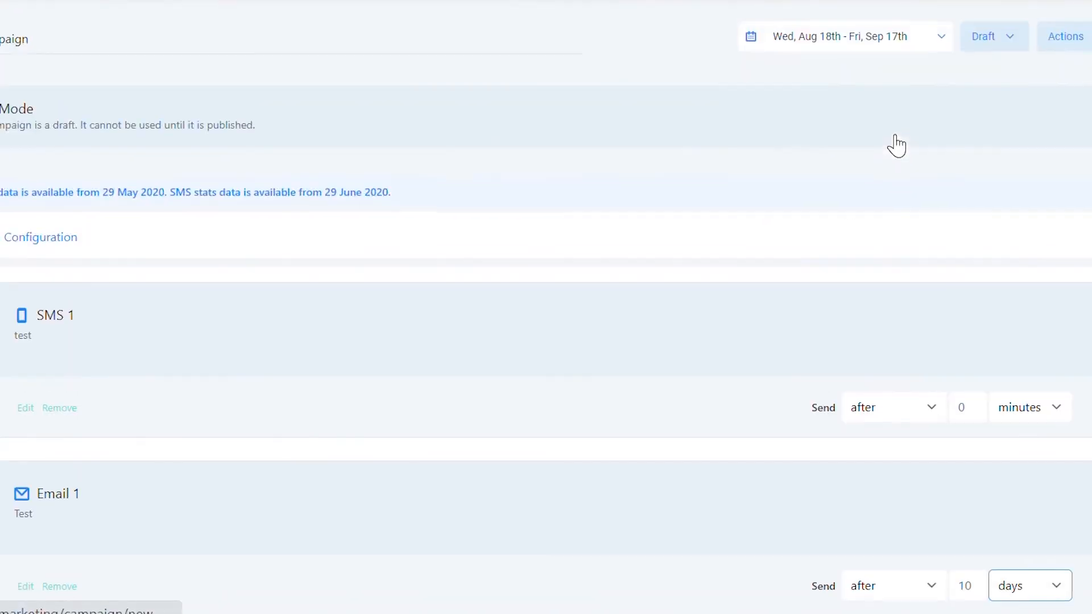
{"action": "left_click", "coordinate": [1022, 48]}
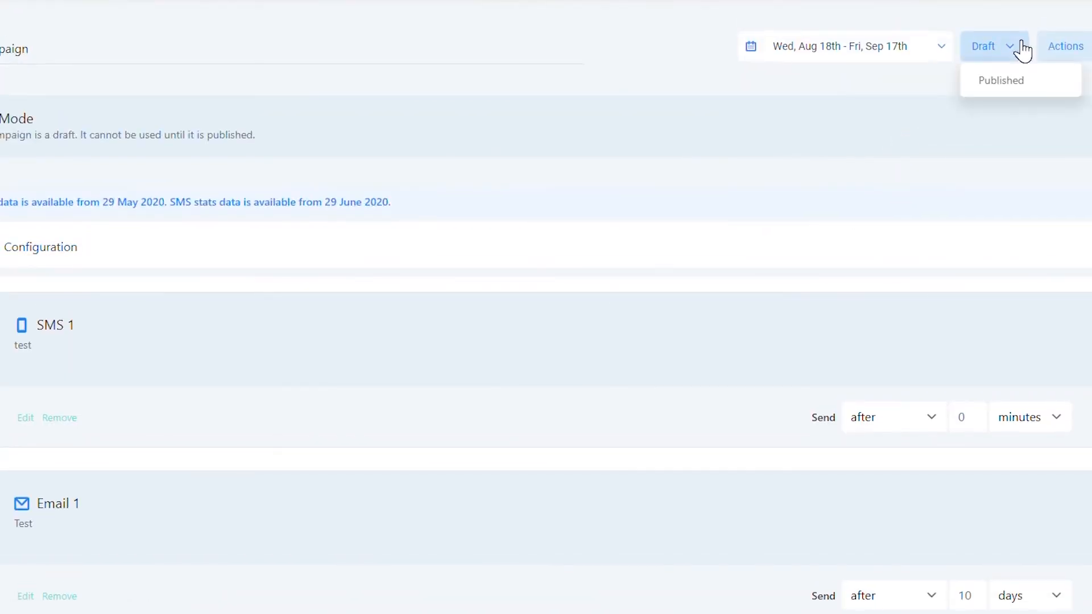
{"action": "left_click", "coordinate": [990, 83]}
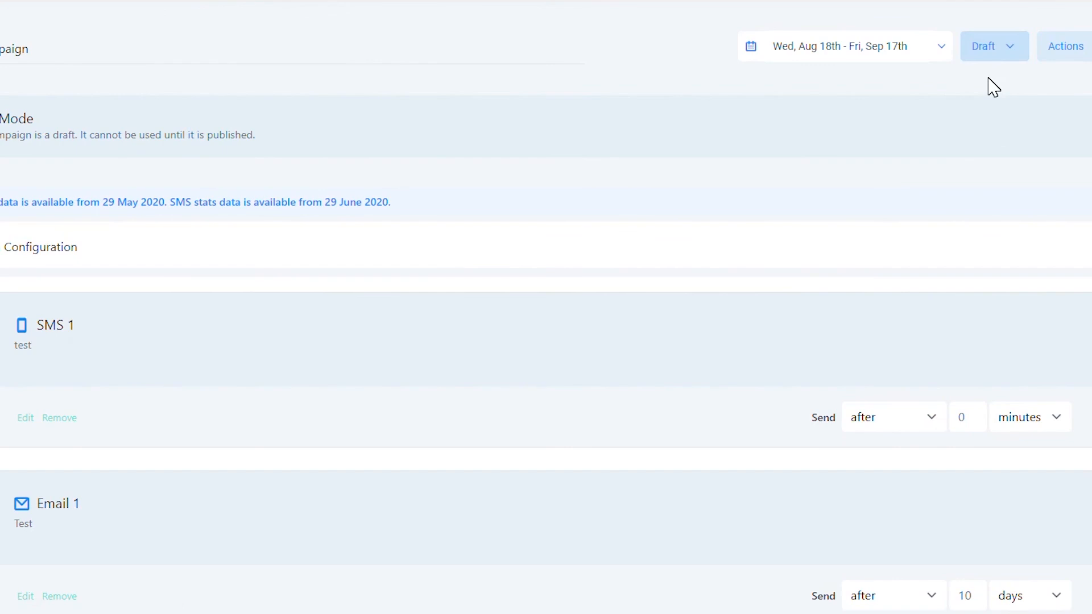